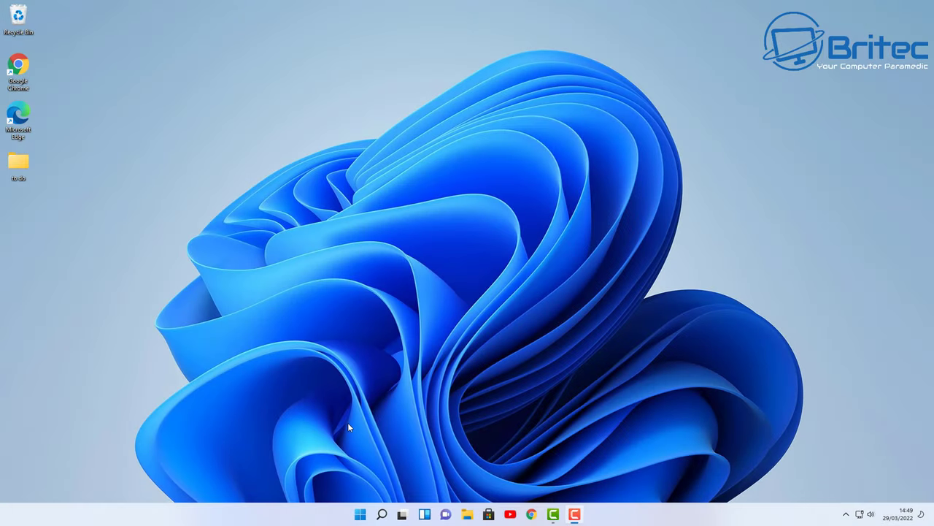
Step: Open This PC in File Explorer, try snapping it to the left screen edge, then close it
left_click(469, 511)
left_click_drag(469, 132, 2, 128)
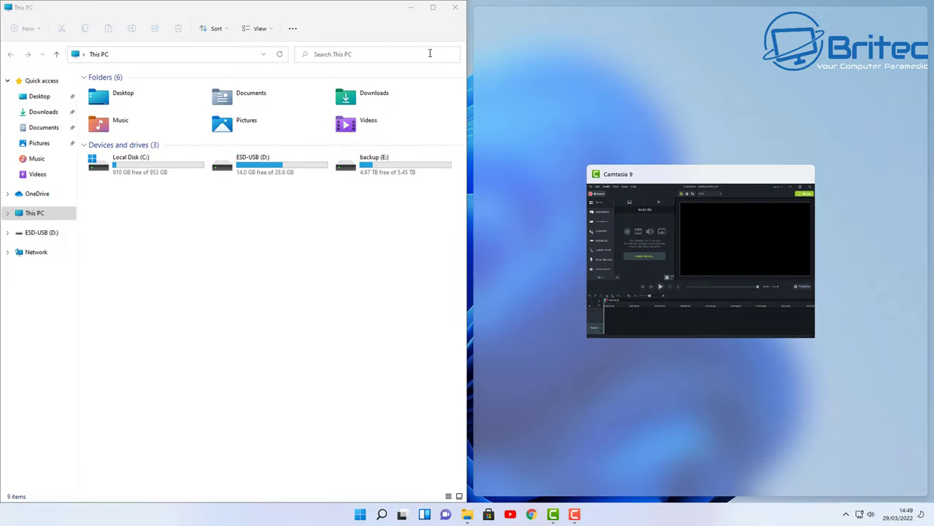
left_click(456, 9)
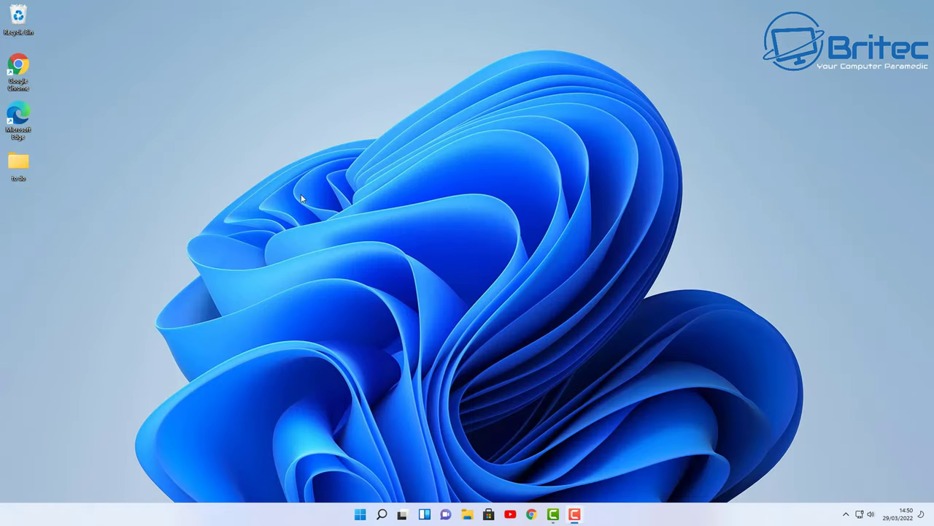
left_click(467, 514)
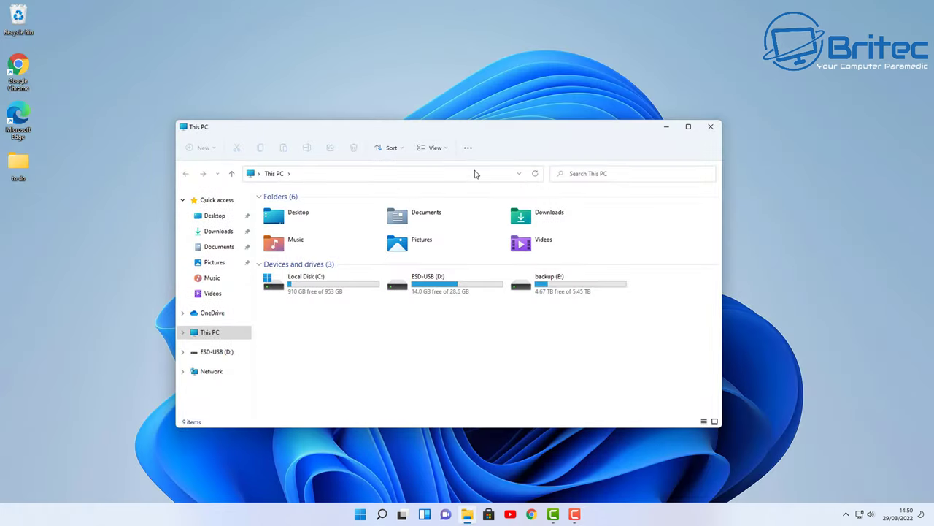
left_click_drag(471, 129, 278, 118)
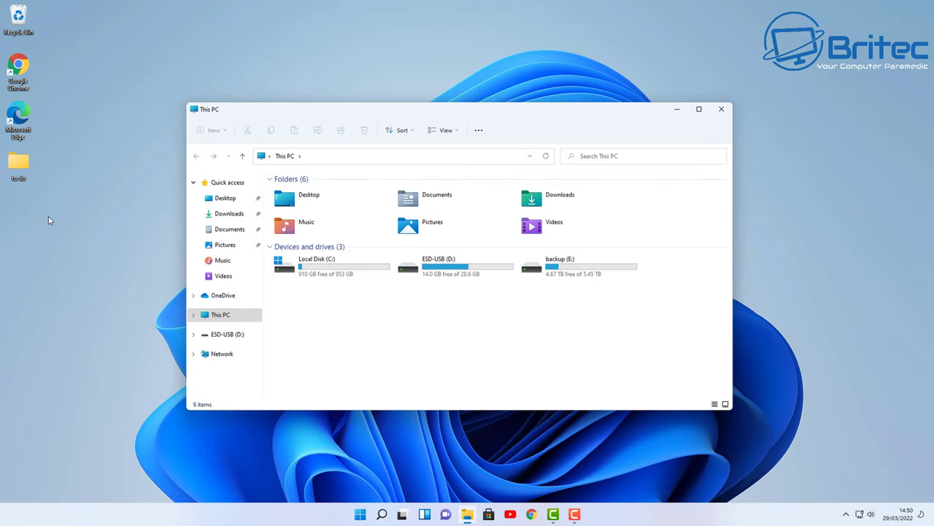
mouse_move(474, 114)
left_mouse_down()
mouse_move(102, 129)
mouse_move(179, 141)
mouse_move(1, 135)
mouse_move(144, 148)
mouse_move(460, 143)
mouse_move(475, 131)
left_mouse_up()
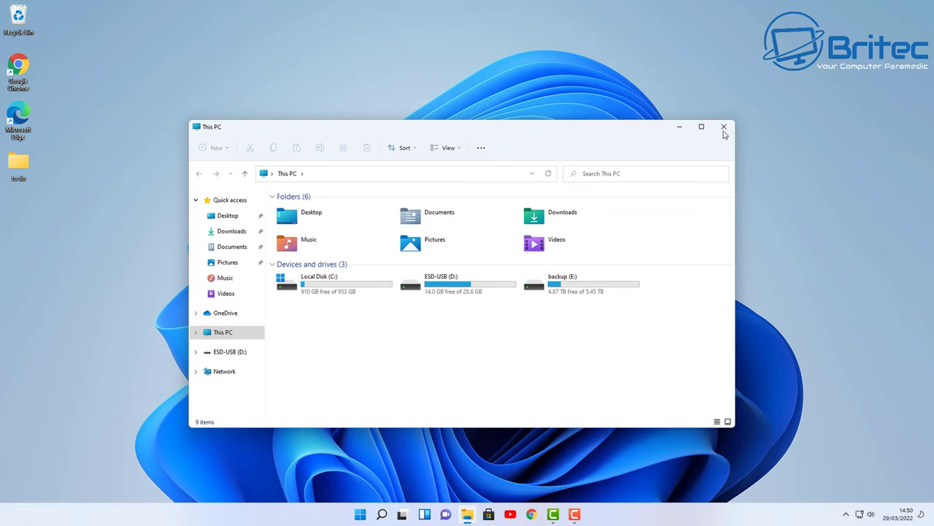
left_click(723, 127)
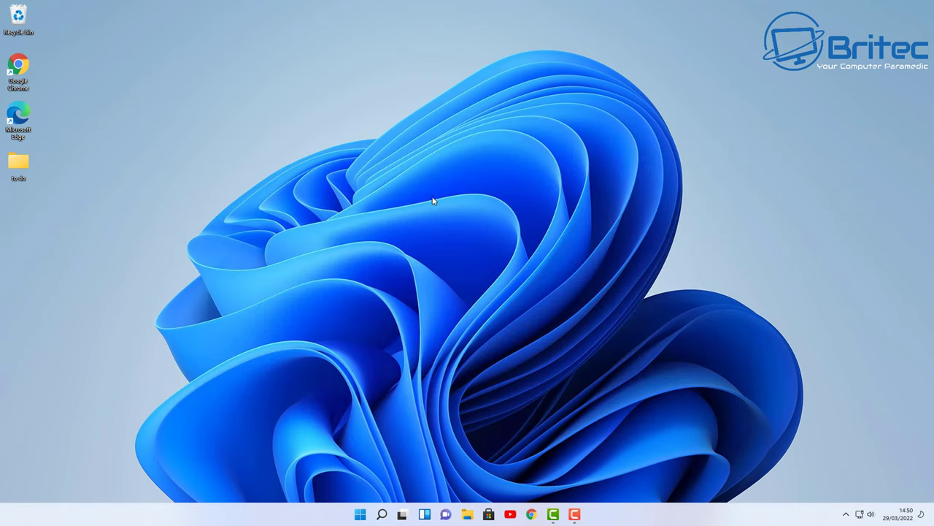
Step: Open Display settings from the desktop menu, identify both monitors and keep Extend these displays
right_click(433, 200)
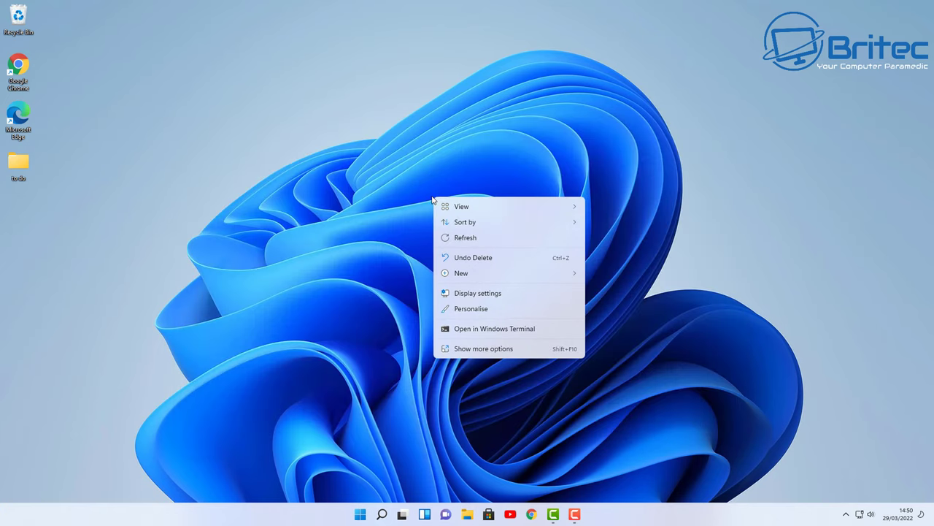
left_click(483, 296)
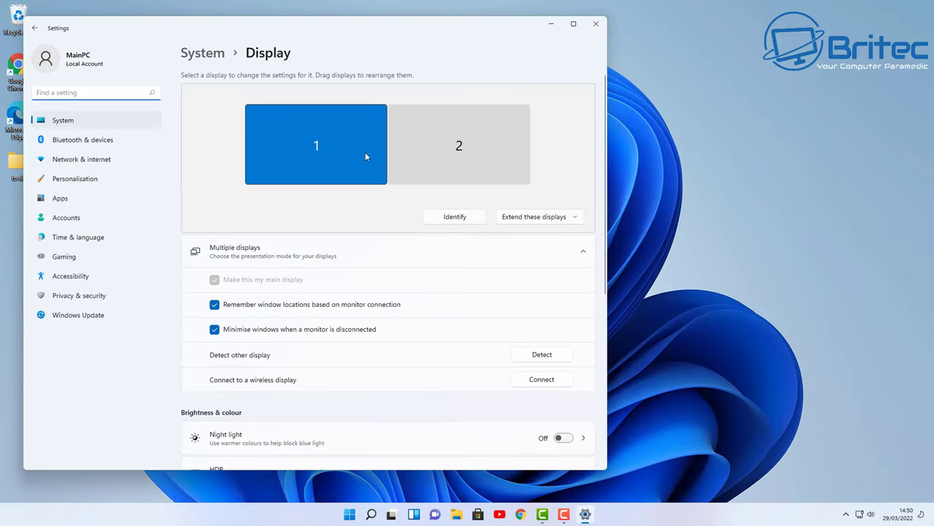
left_click_drag(303, 30, 436, 34)
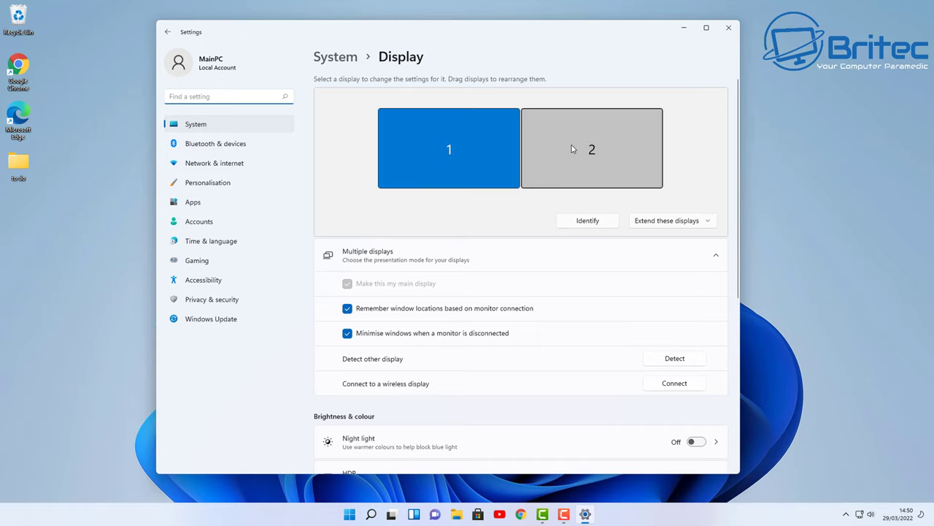
left_click(589, 226)
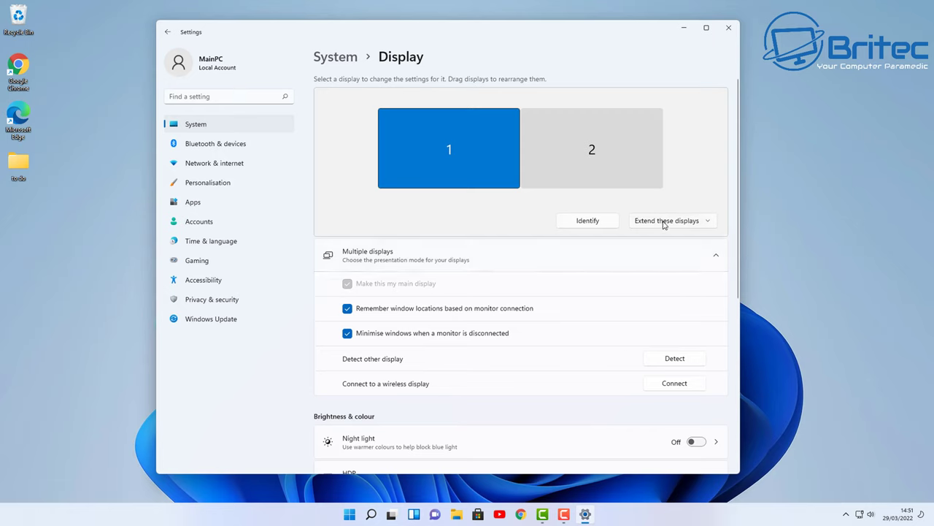
left_click(707, 223)
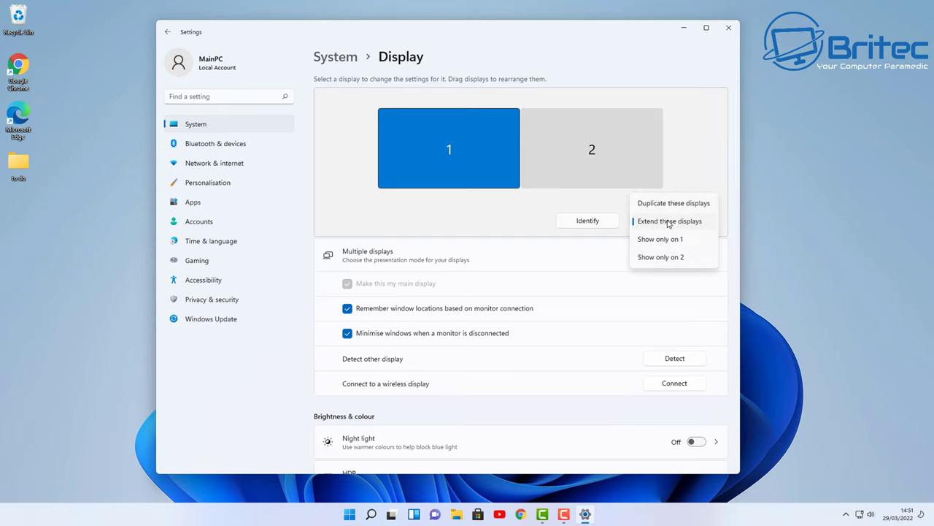
left_click(531, 230)
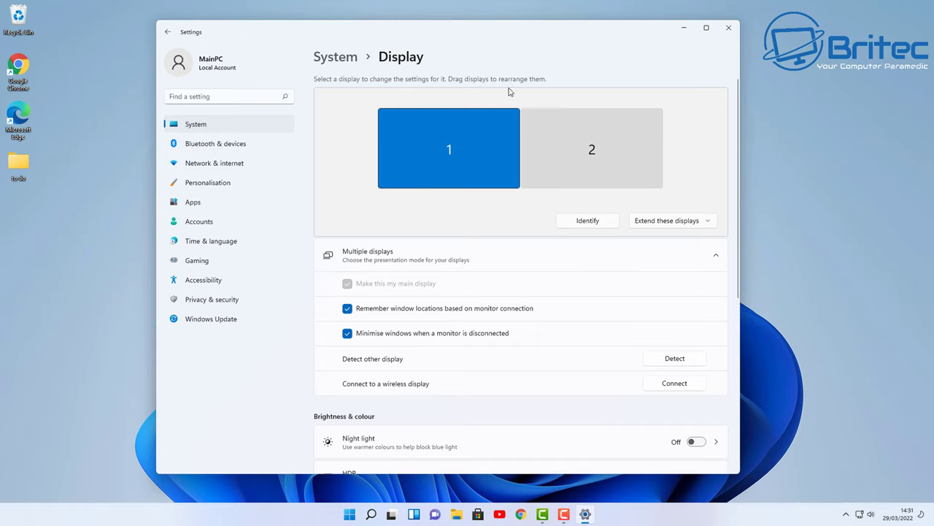
Step: Drag display 1 to the right of display 2 and apply the new arrangement
left_click_drag(466, 163, 659, 167)
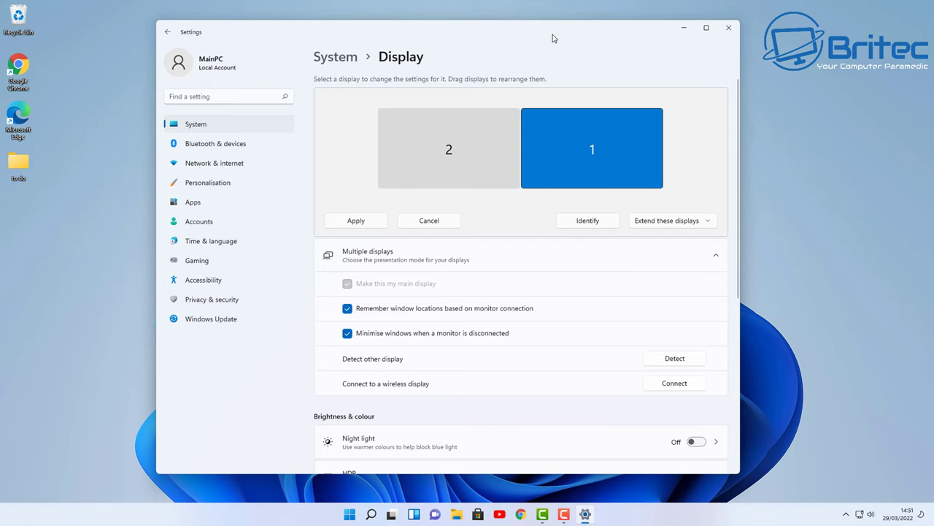
left_click_drag(542, 43, 530, 51)
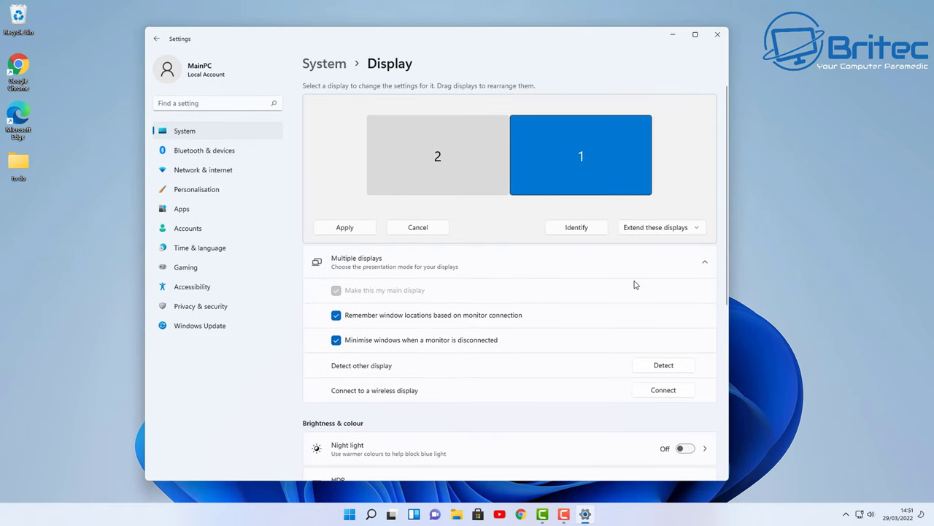
left_click(348, 230)
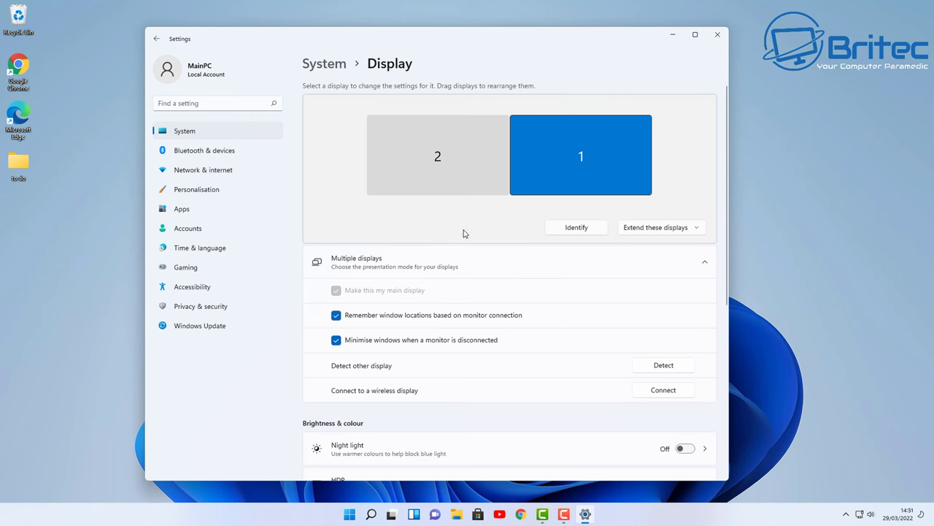
left_click_drag(428, 51, 295, 64)
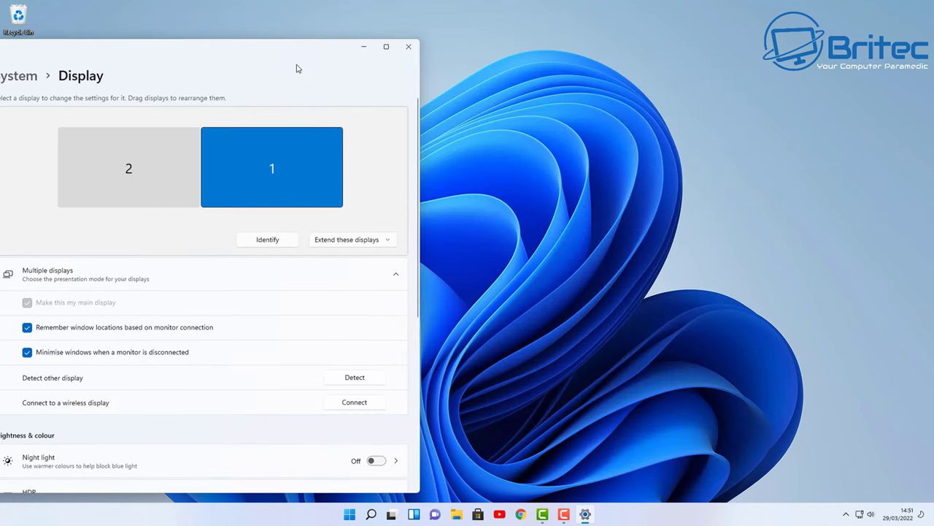
left_click_drag(235, 54, 617, 72)
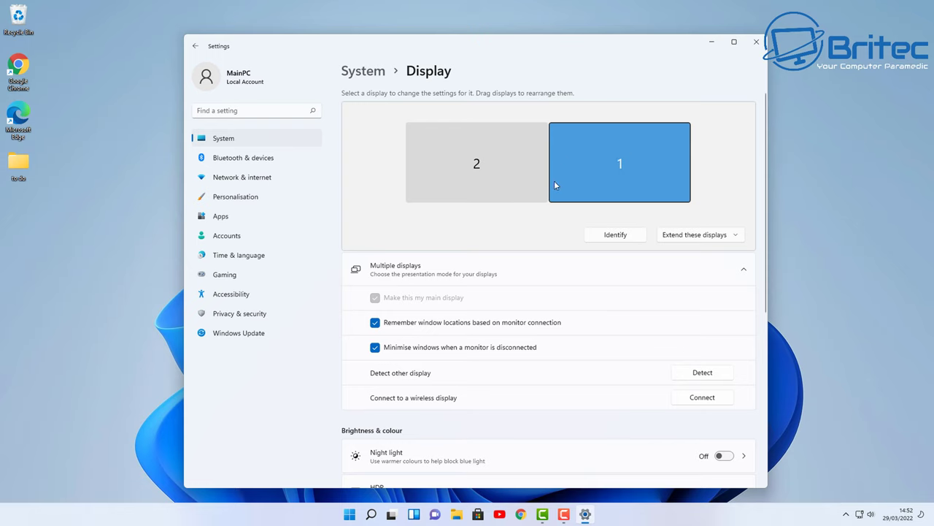
Step: In Advanced display, set display 1's refresh rate to 144 Hz and keep the change
scroll(604, 288, "down", 3)
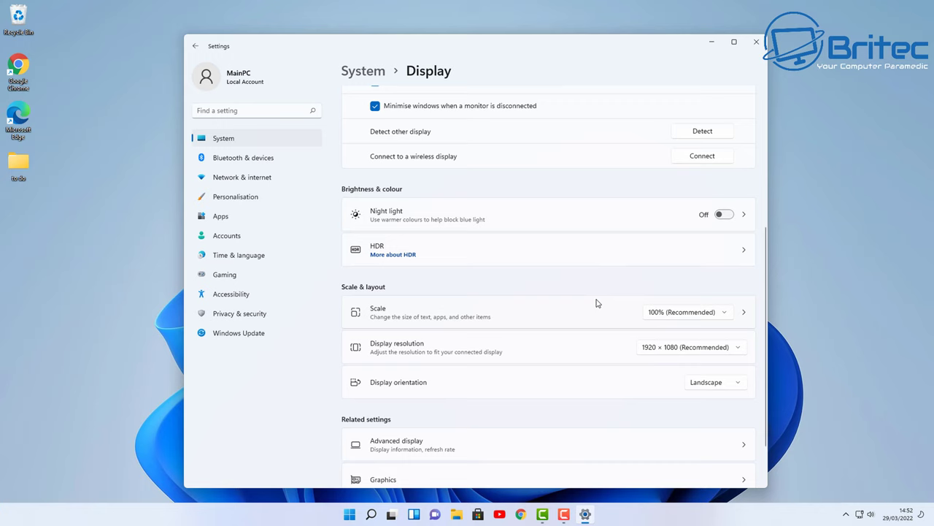
scroll(596, 302, "down", 1)
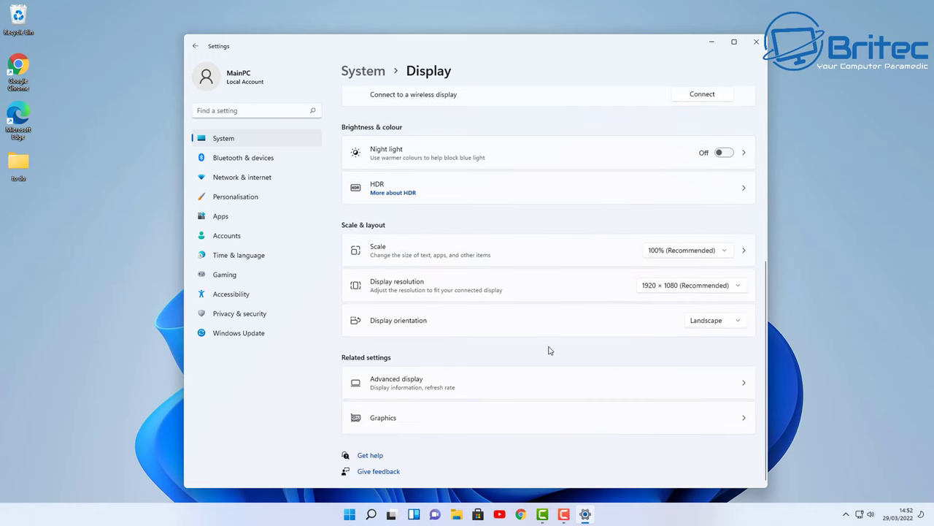
left_click(540, 387)
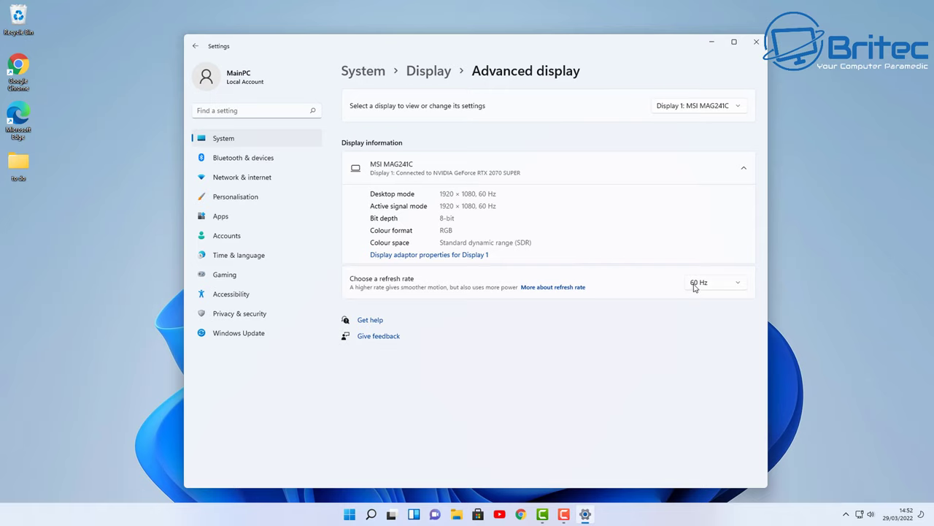
left_click(740, 286)
left_click(723, 232)
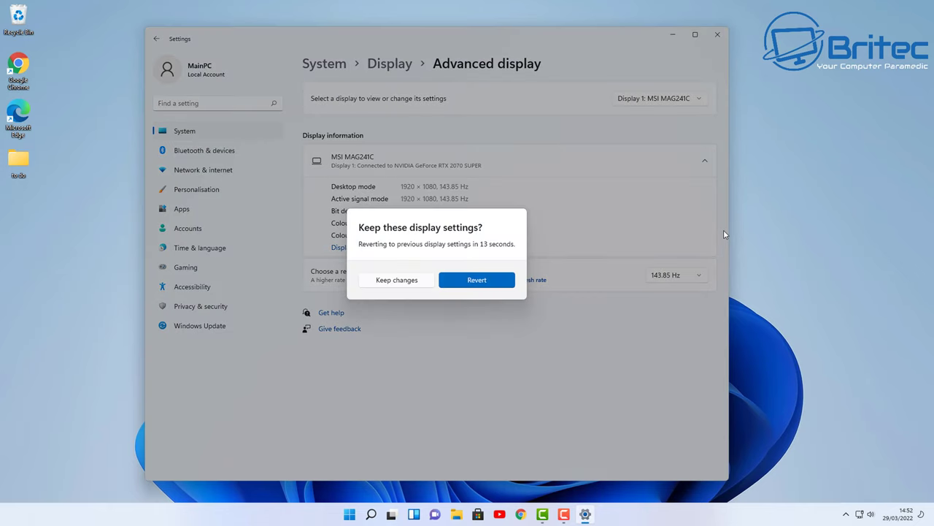
left_click(402, 284)
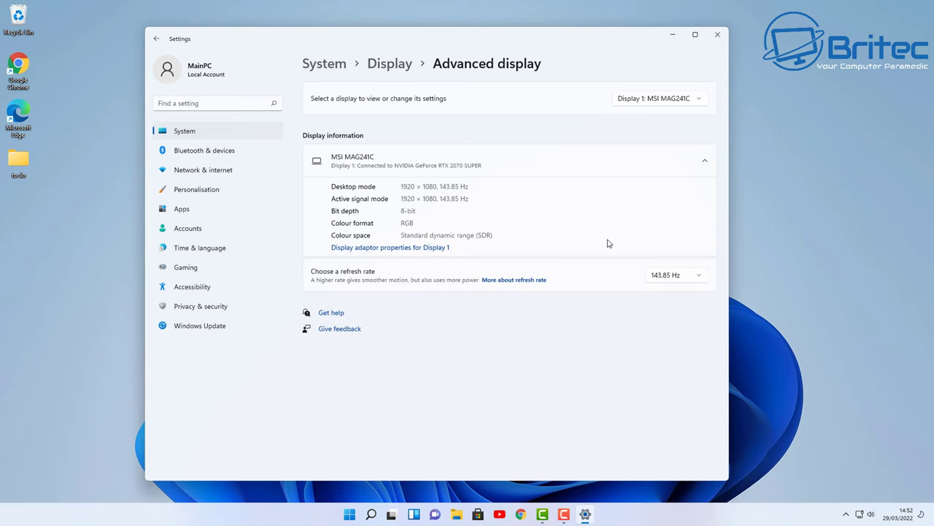
Step: Switch to Display 2, set its refresh rate to 144 Hz and keep it
left_click(699, 101)
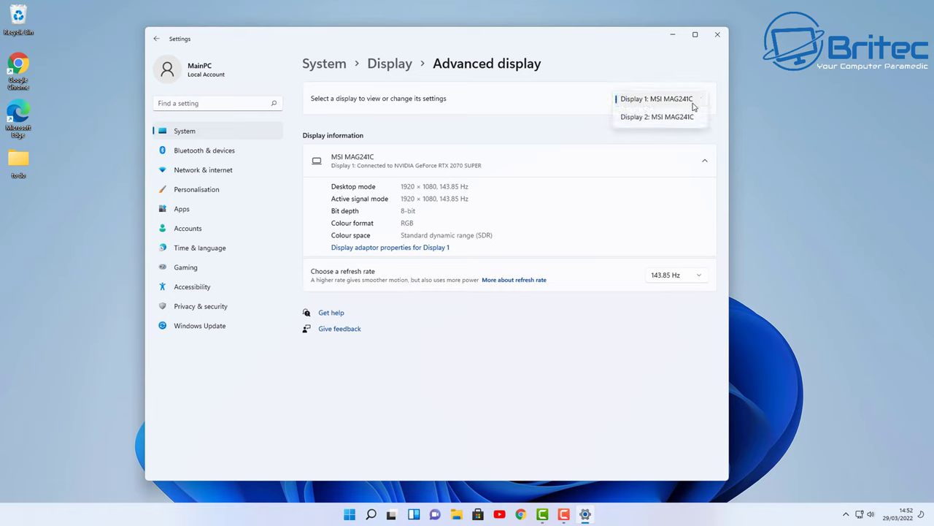
left_click(677, 117)
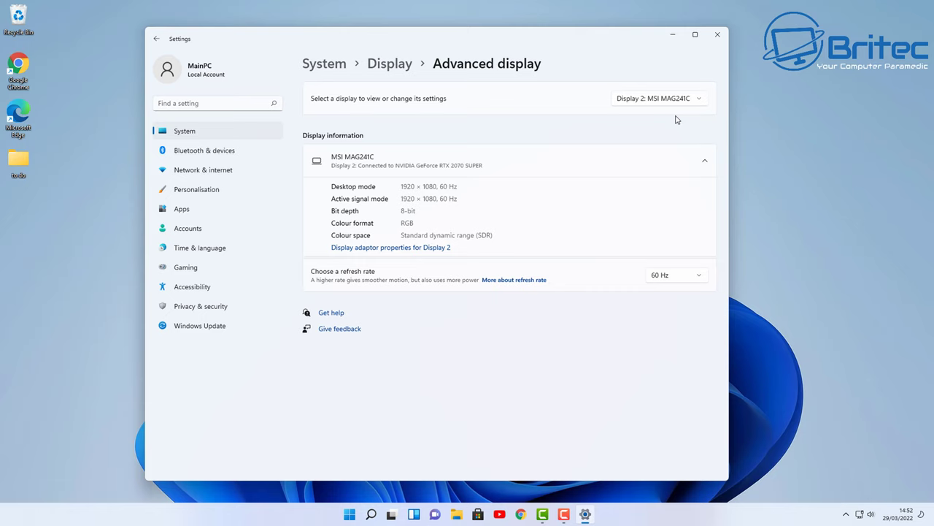
left_click(696, 282)
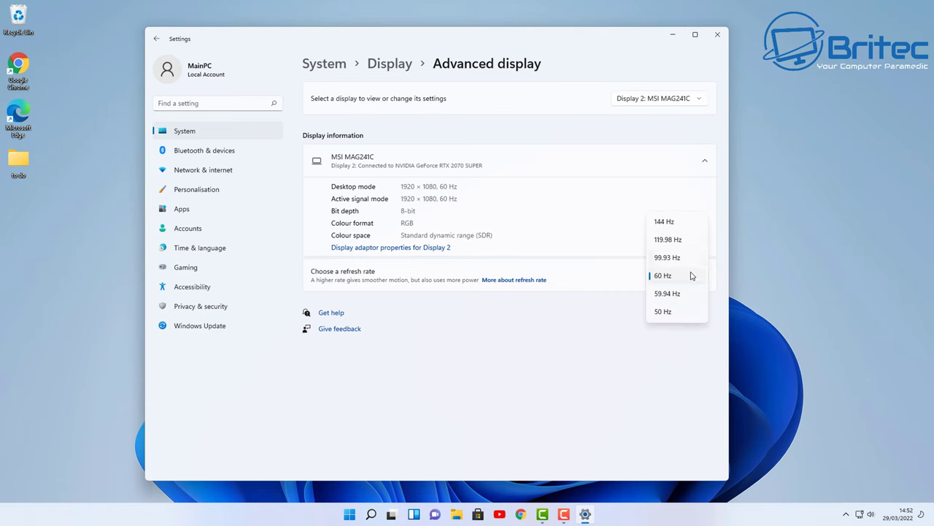
left_click(677, 222)
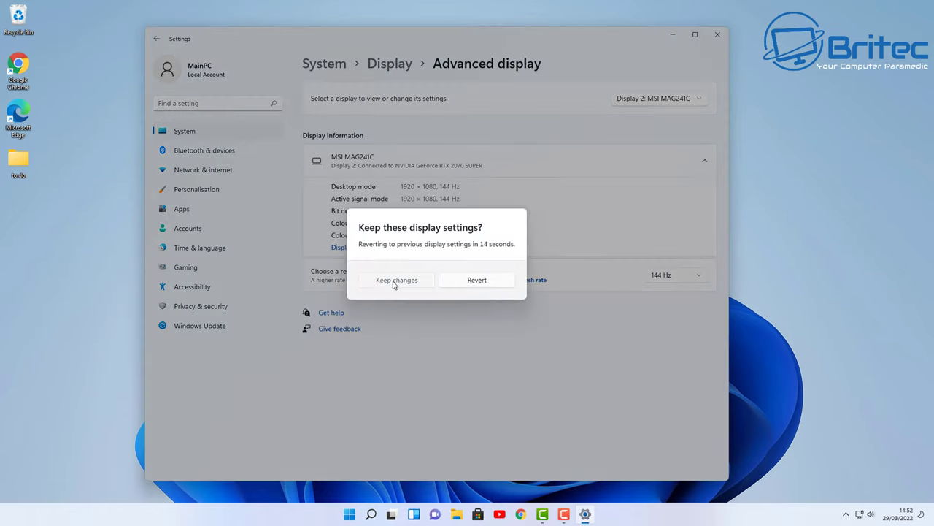
left_click(394, 281)
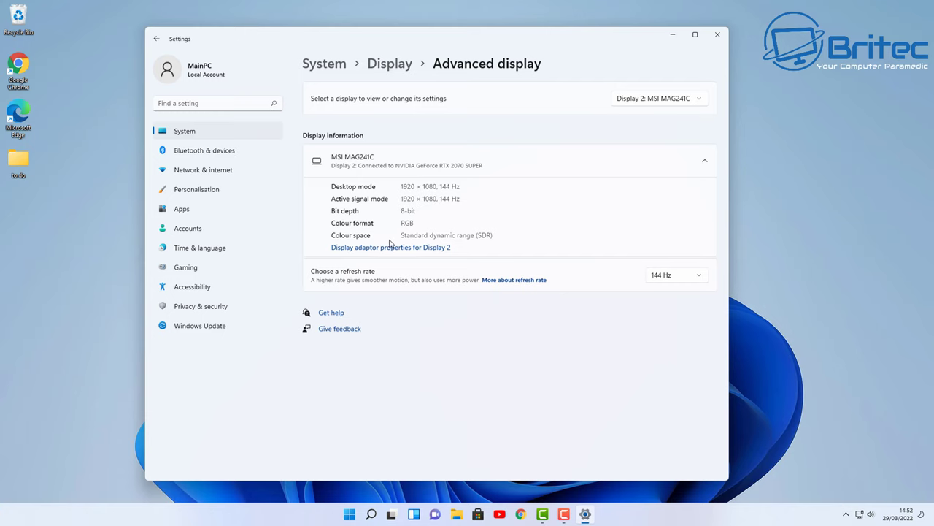
Step: Return to the Display page and scroll through its options, ending back at the top
left_click(155, 42)
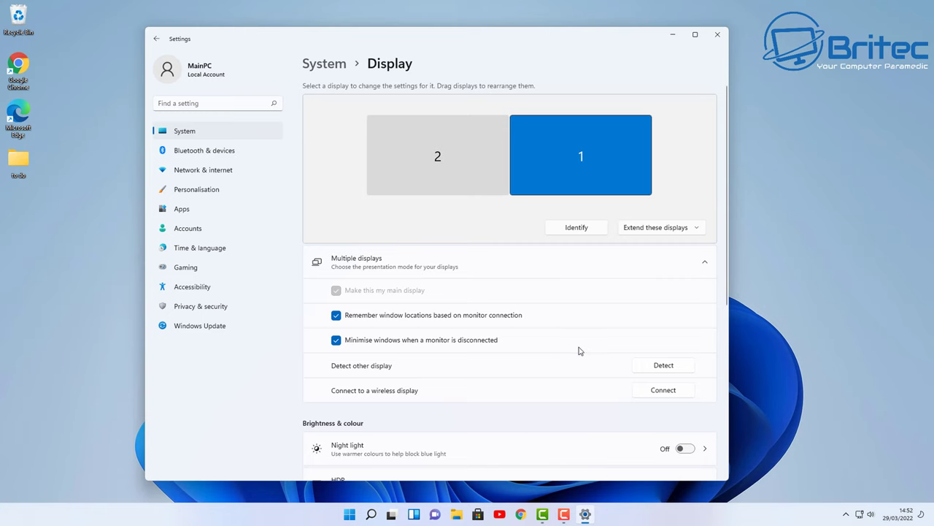
scroll(562, 349, "down", 2)
scroll(607, 310, "down", 2)
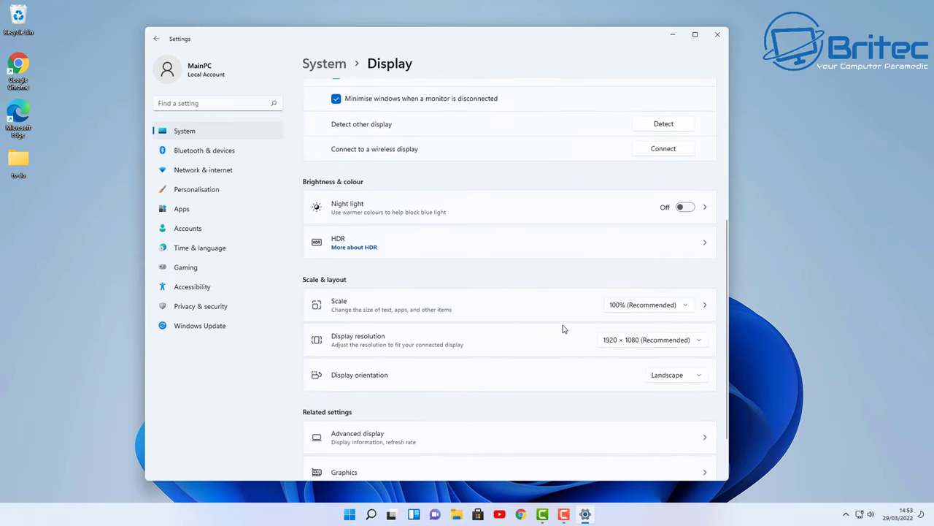
scroll(562, 329, "down", 1)
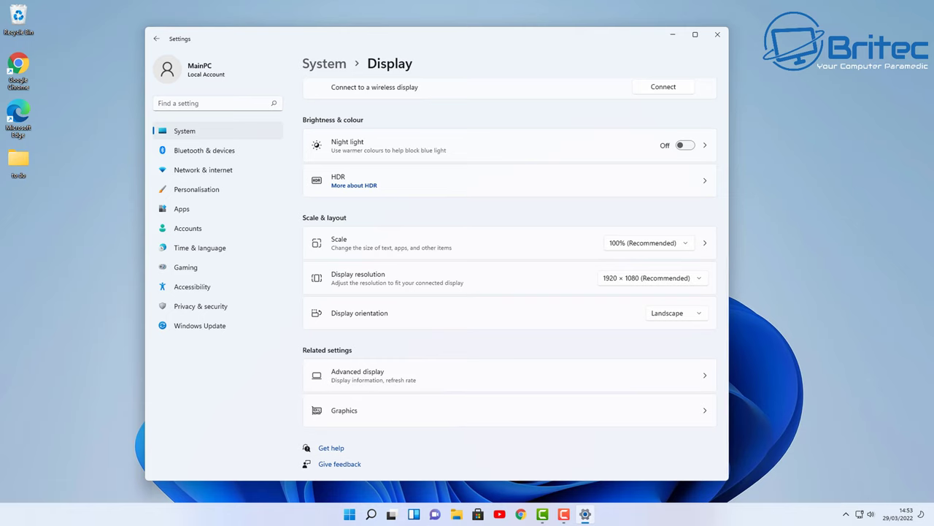
scroll(509, 277, "up", 5)
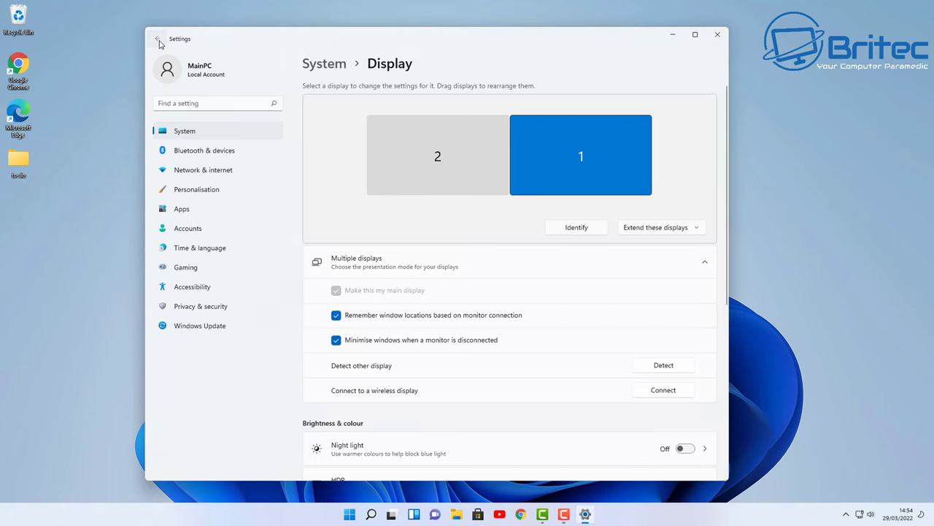
Step: Switch Snap windows Off on the Multitasking page, then go back to System
left_click(157, 39)
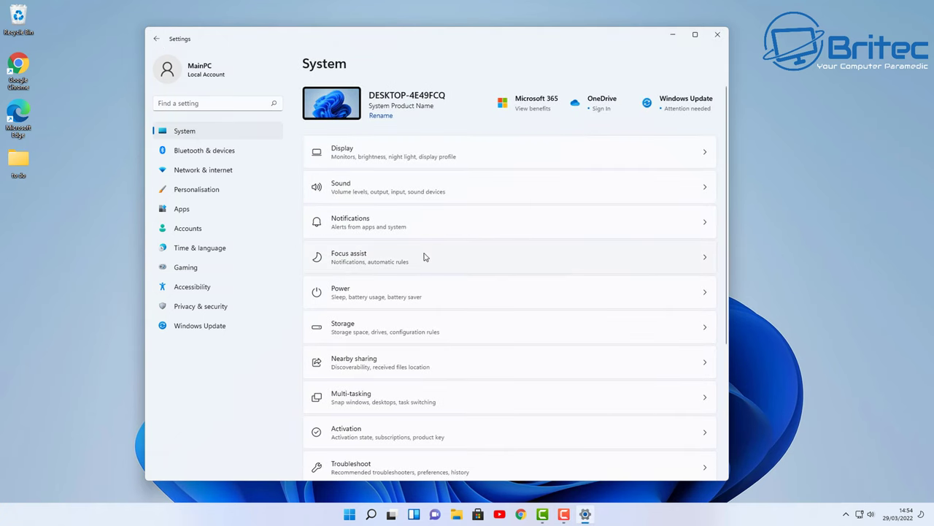
left_click(397, 398)
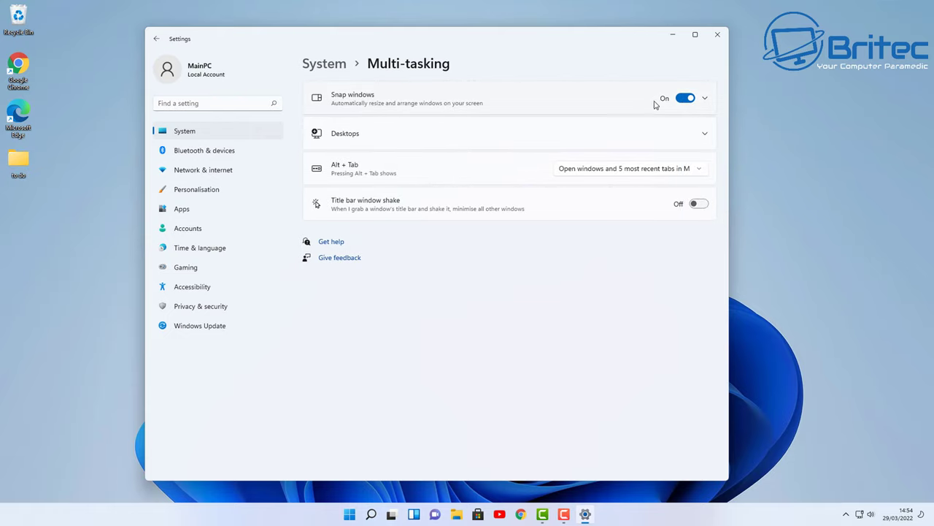
left_click(688, 99)
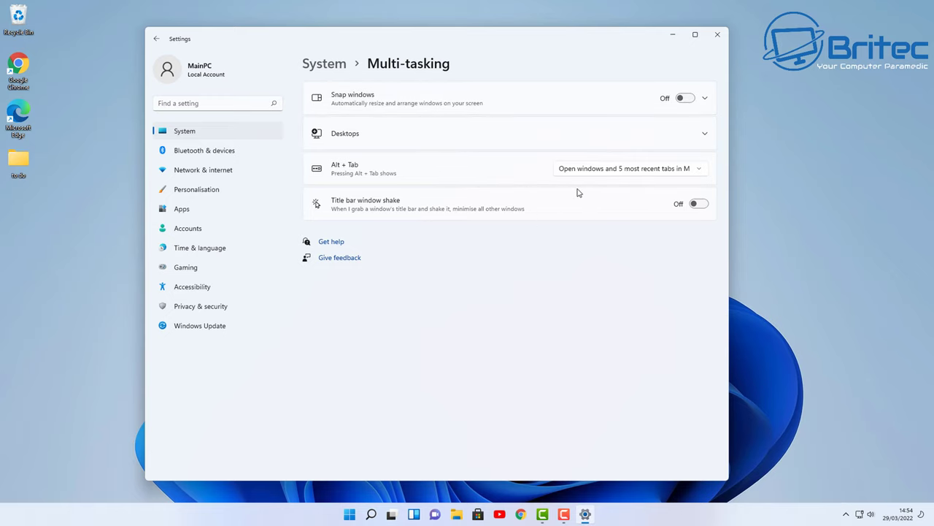
left_click_drag(446, 45, 500, 37)
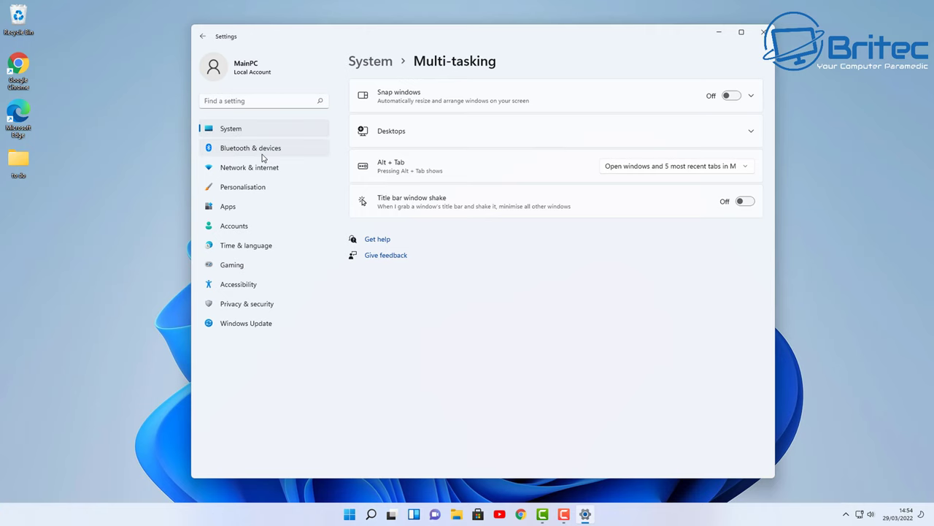
left_click(203, 36)
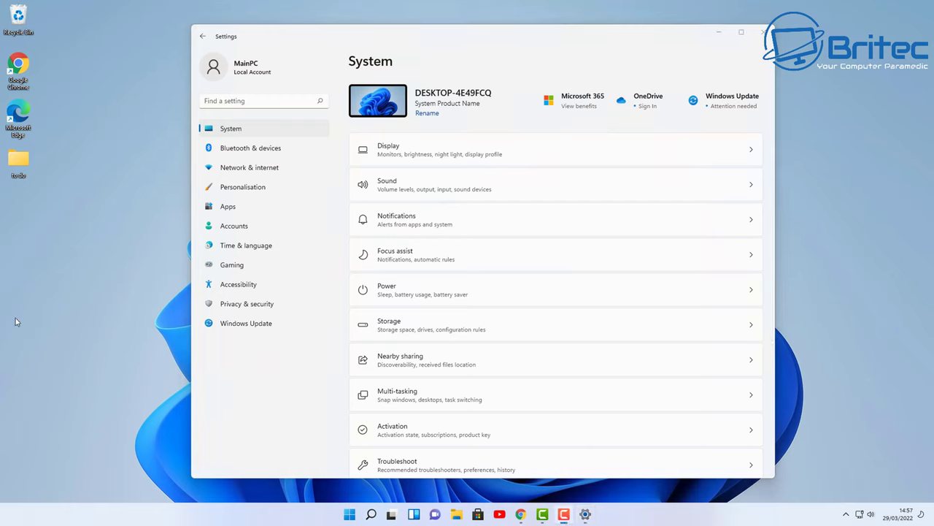
Step: Open Taskbar settings from the taskbar's menu, then reach it again via Personalisation > Taskbar
right_click(301, 518)
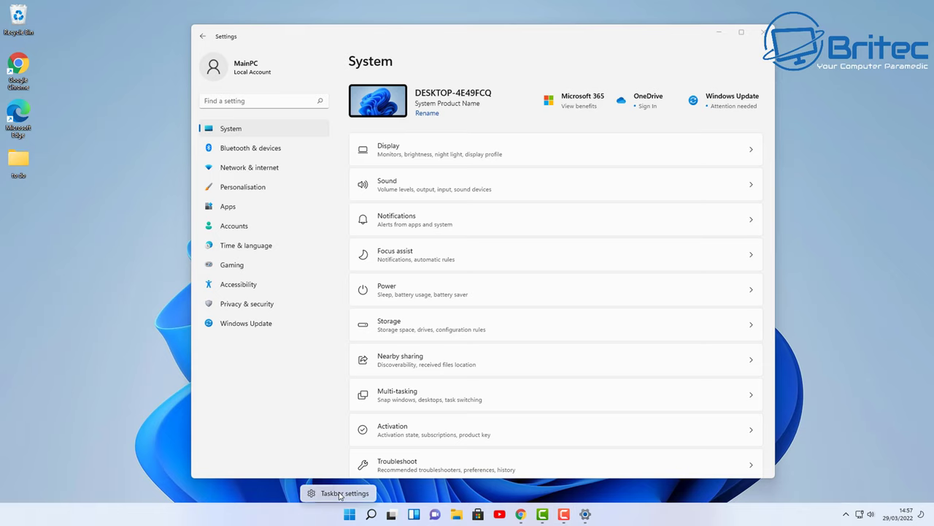
left_click(339, 494)
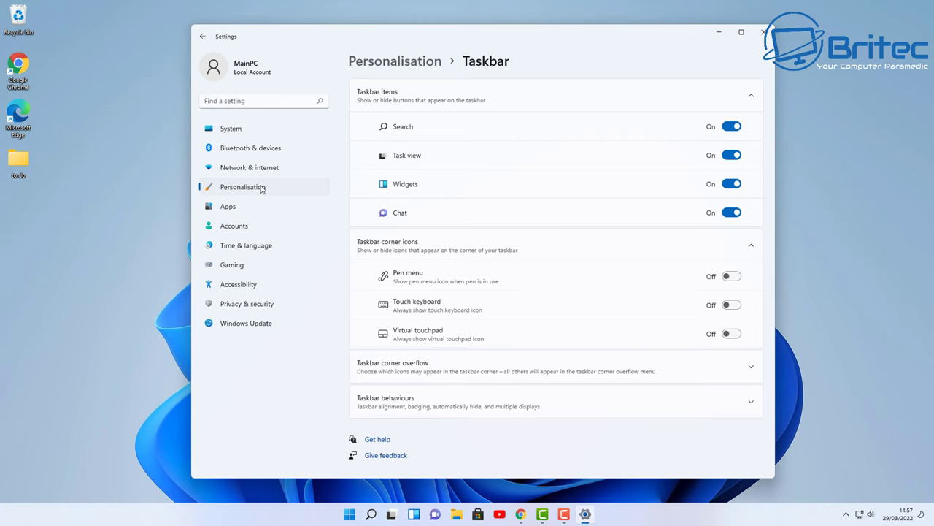
left_click(244, 130)
left_click(245, 192)
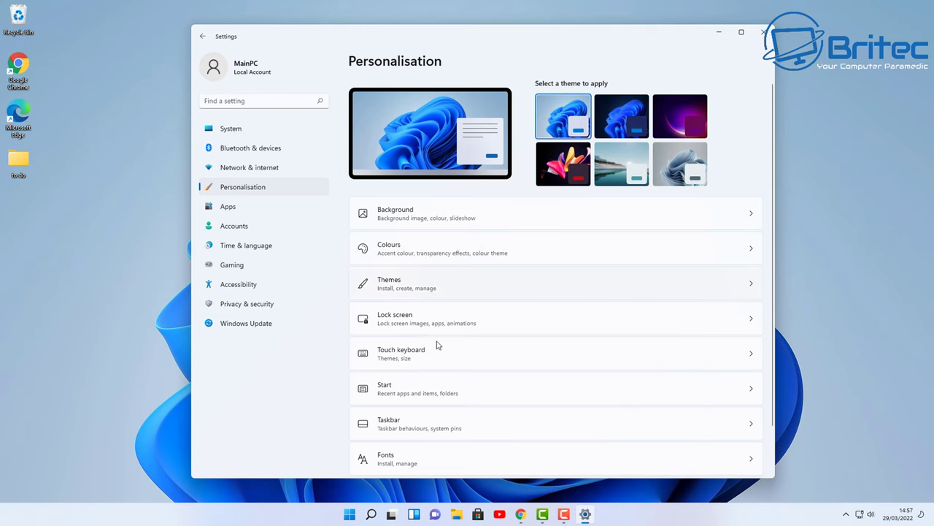
left_click(447, 426)
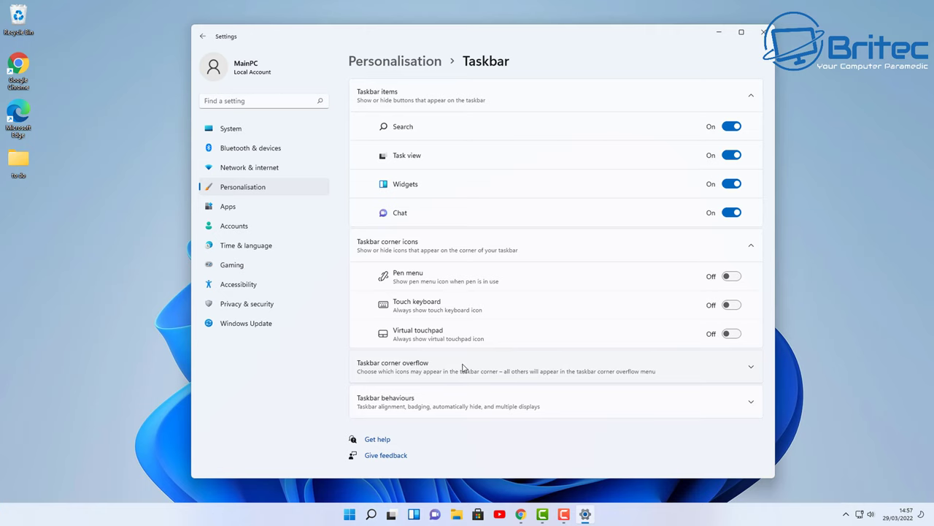
Step: Expand Taskbar behaviours and review the apps and alignment lists, keeping All taskbars and Centre
left_click(493, 406)
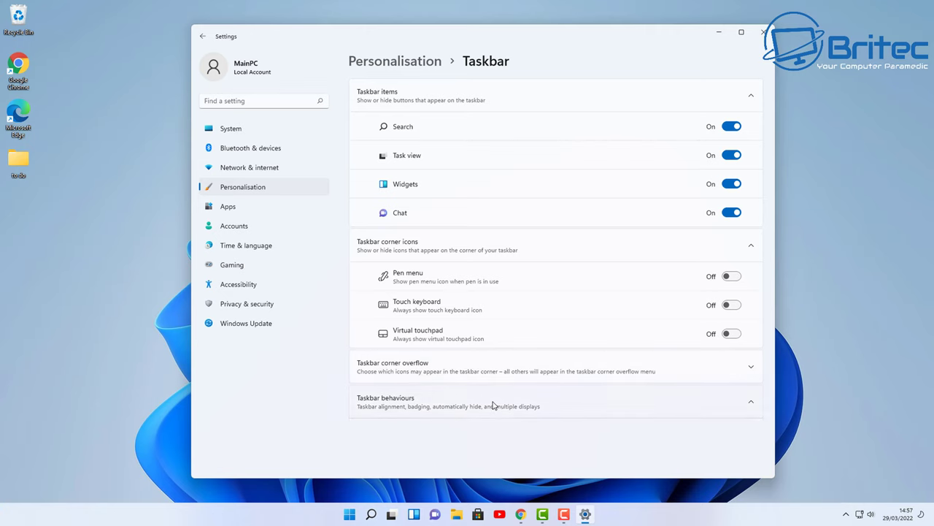
scroll(502, 405, "down", 3)
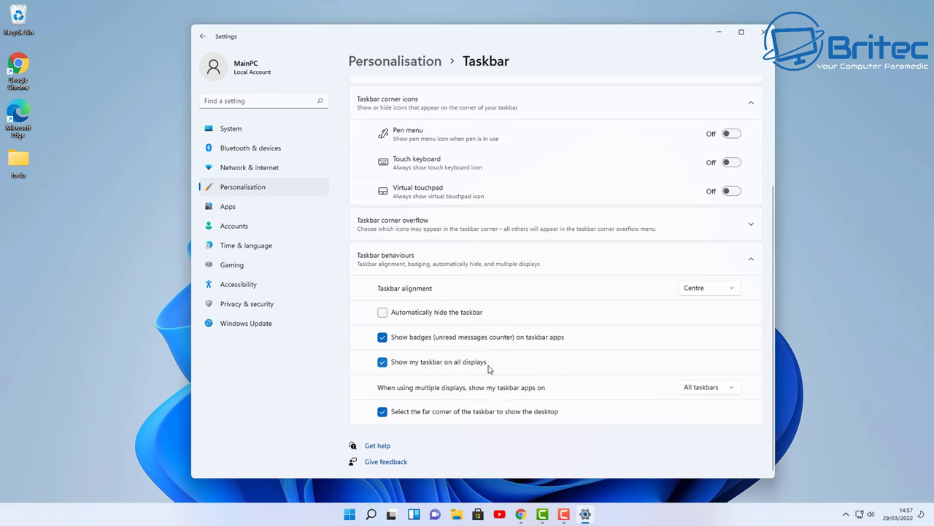
left_click(387, 366)
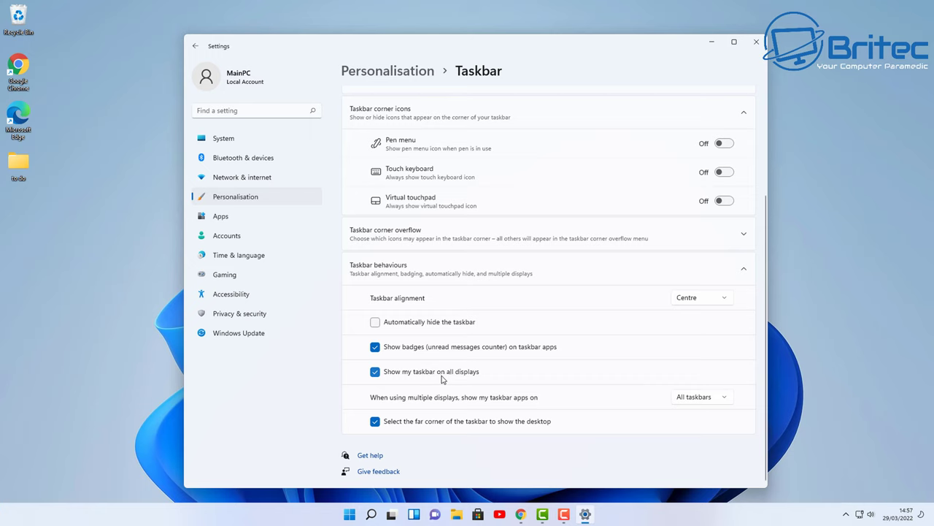
left_click(725, 399)
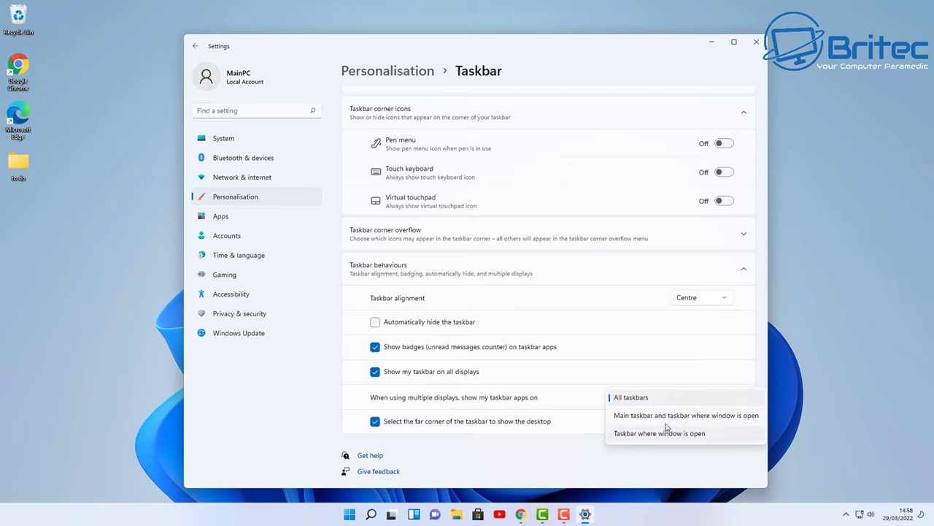
left_click(587, 401)
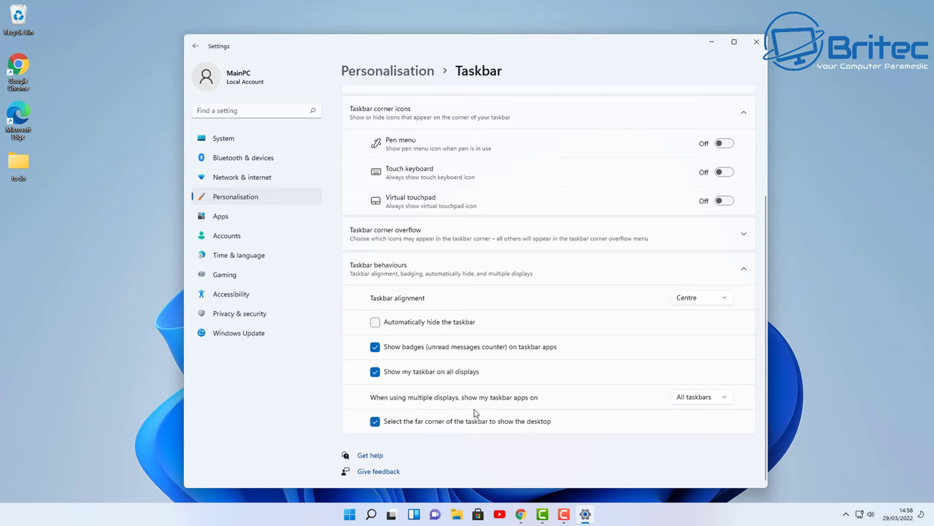
left_click(701, 301)
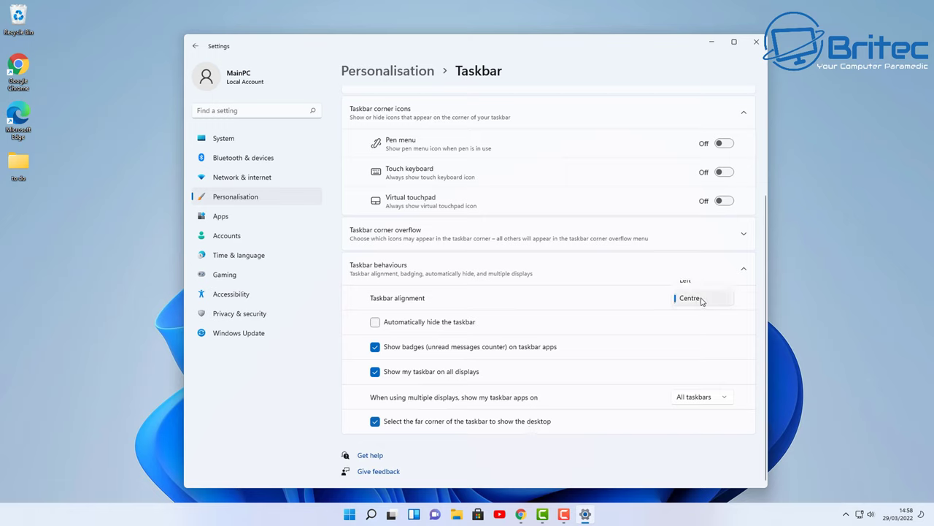
left_click(702, 301)
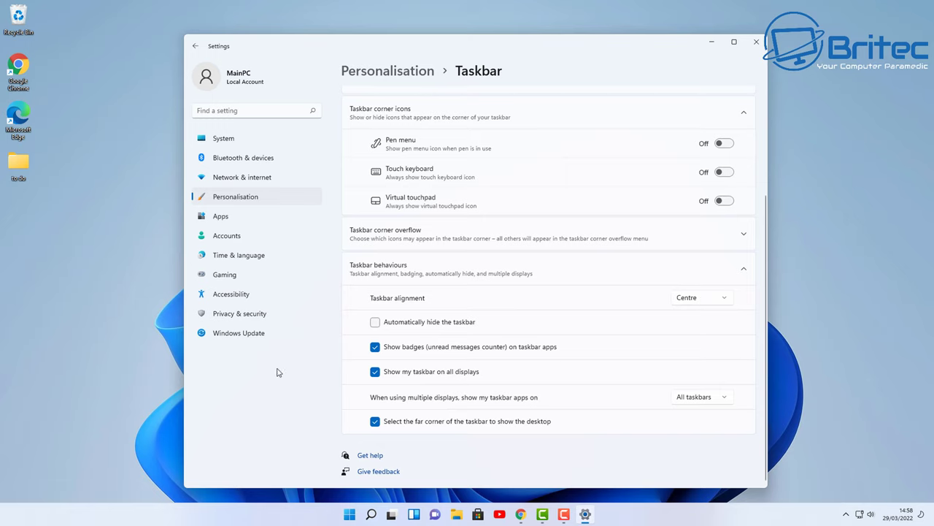
Step: Scroll up to Taskbar items and switch Chat Off
scroll(494, 337, "up", 3)
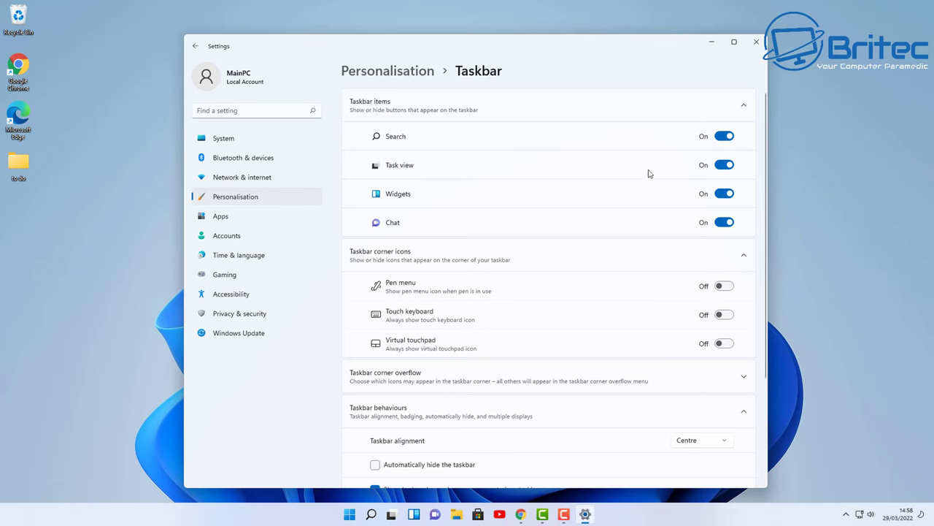
left_click(724, 222)
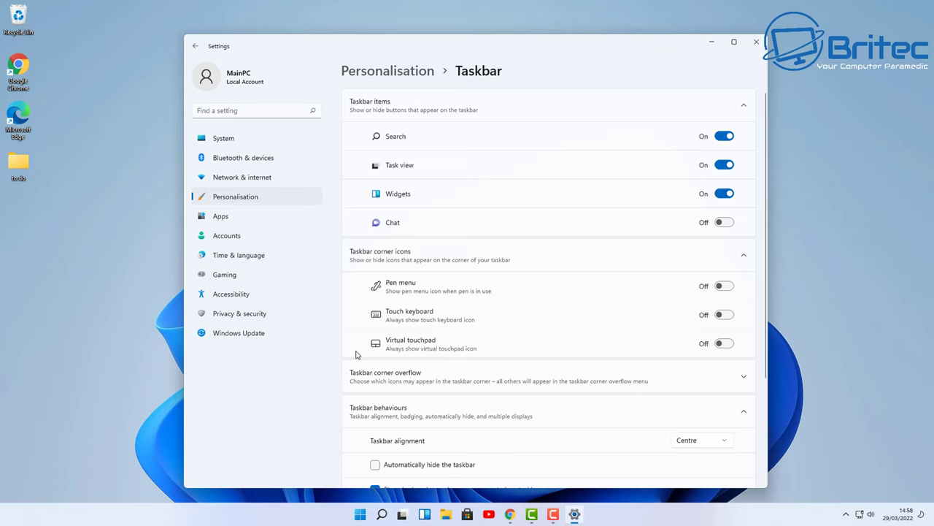
left_click(756, 42)
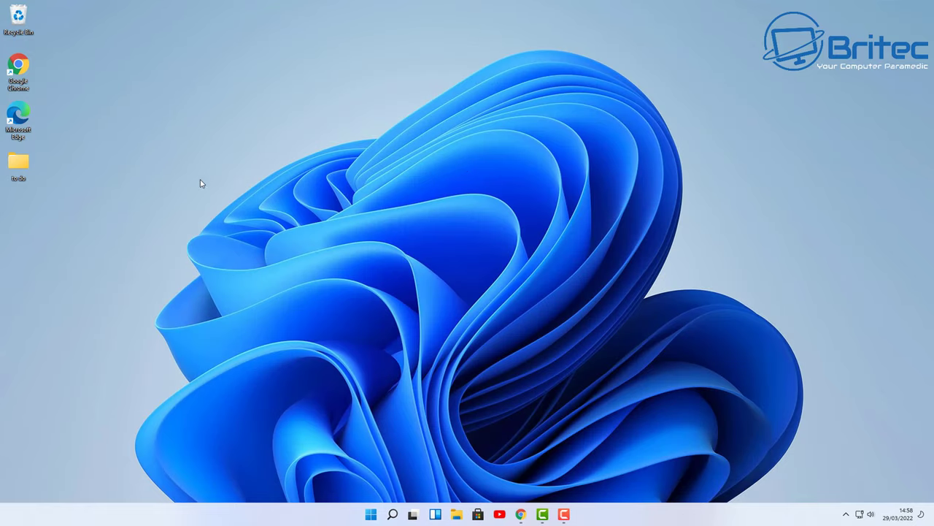